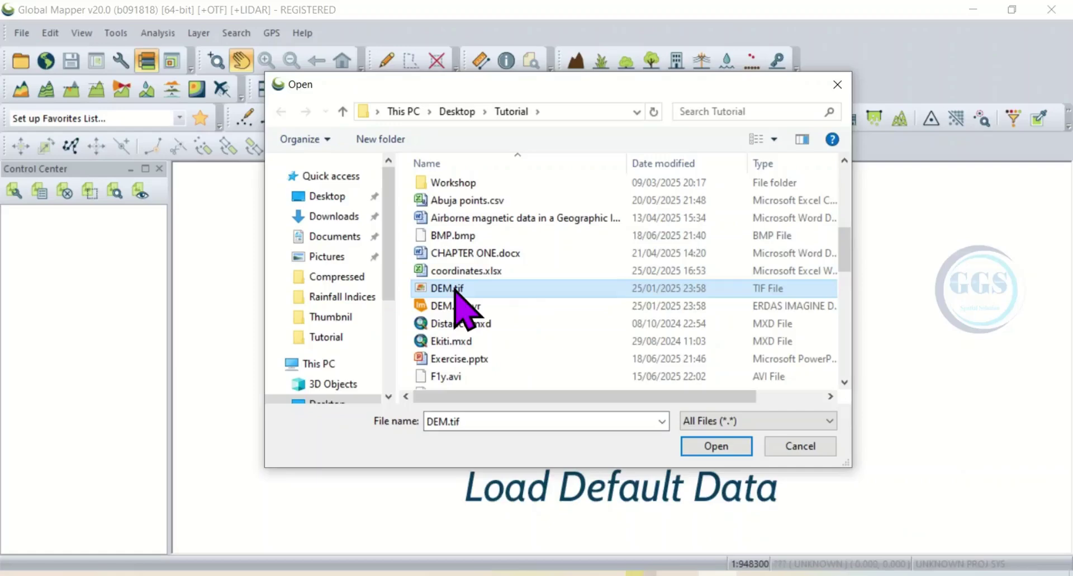
Step: Load DEM.tif from the Tutorial folder and specify it as elevation data
click(716, 446)
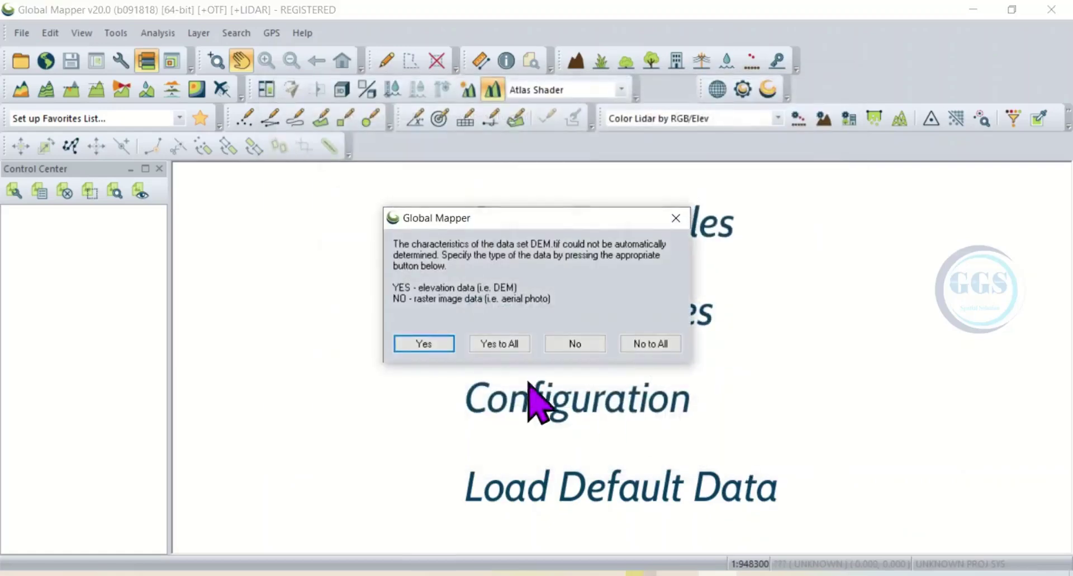
click(437, 348)
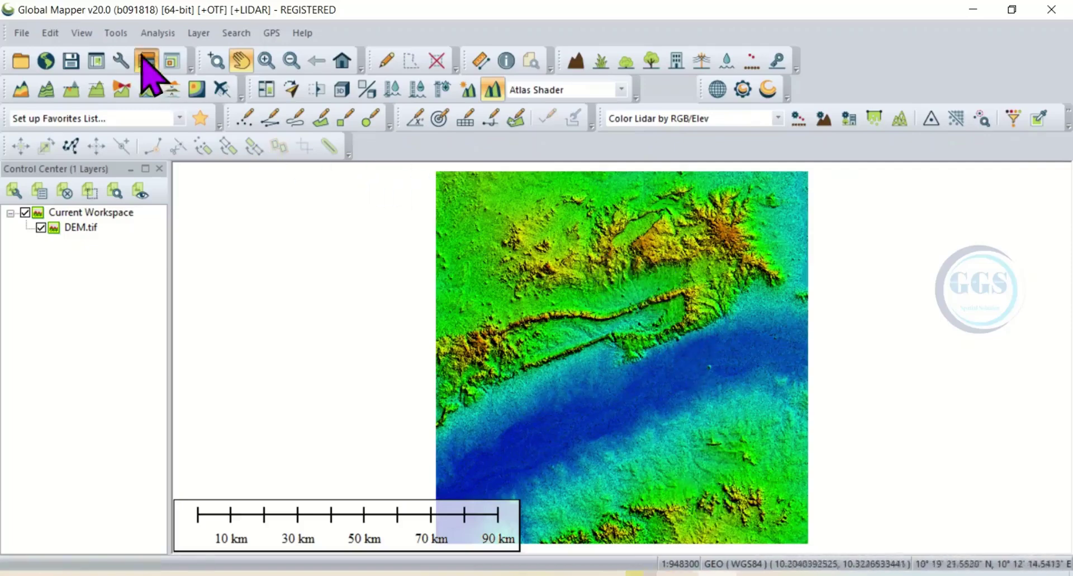
Step: Use the Path Profile/LOS tool to draw a roughly 237 km path from the DEM's southeast hills, north, west across the highlands and back to the southern edge
click(115, 33)
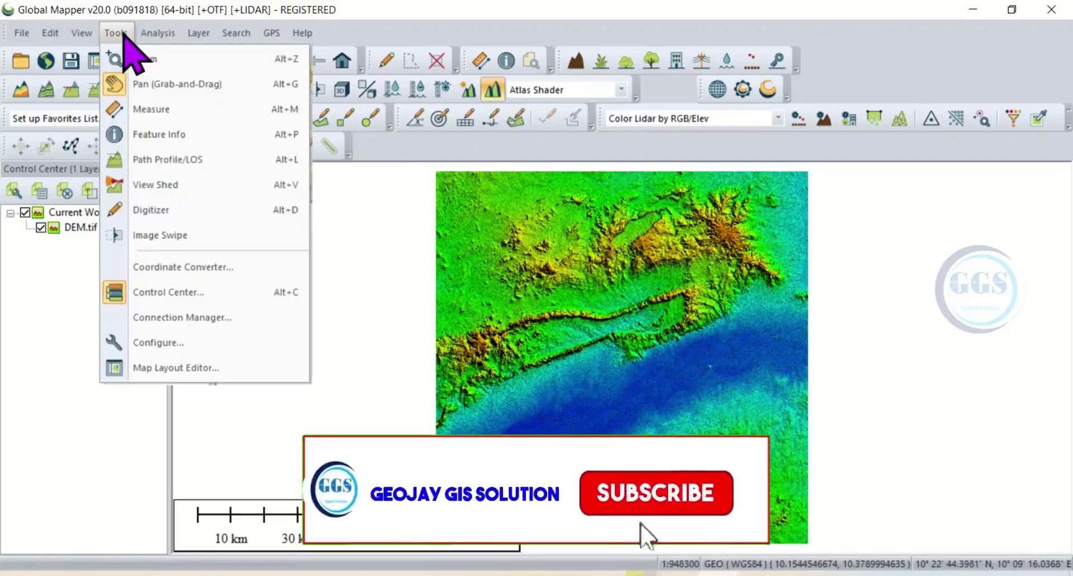
click(179, 162)
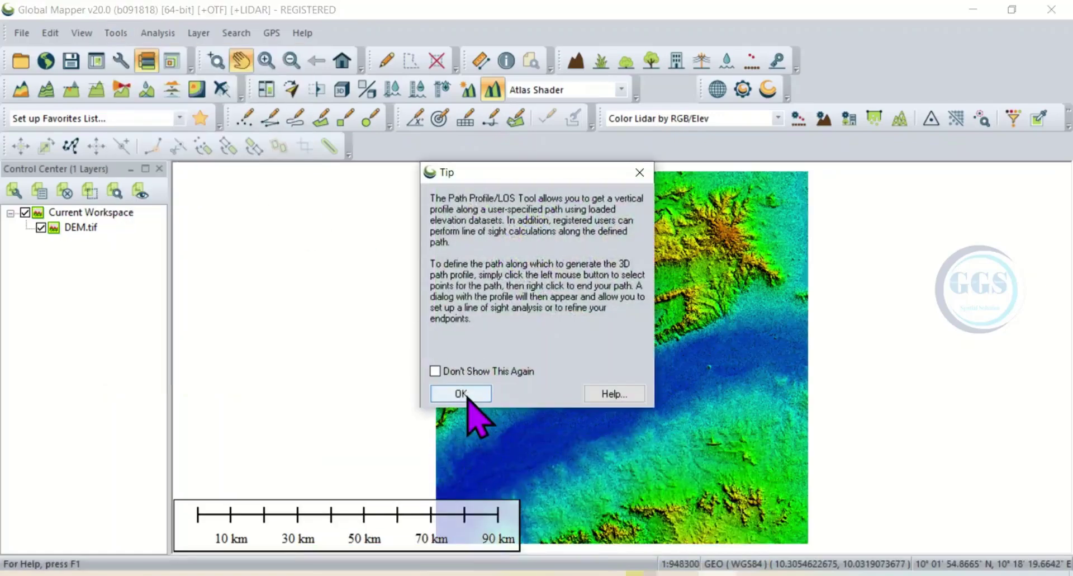
click(462, 394)
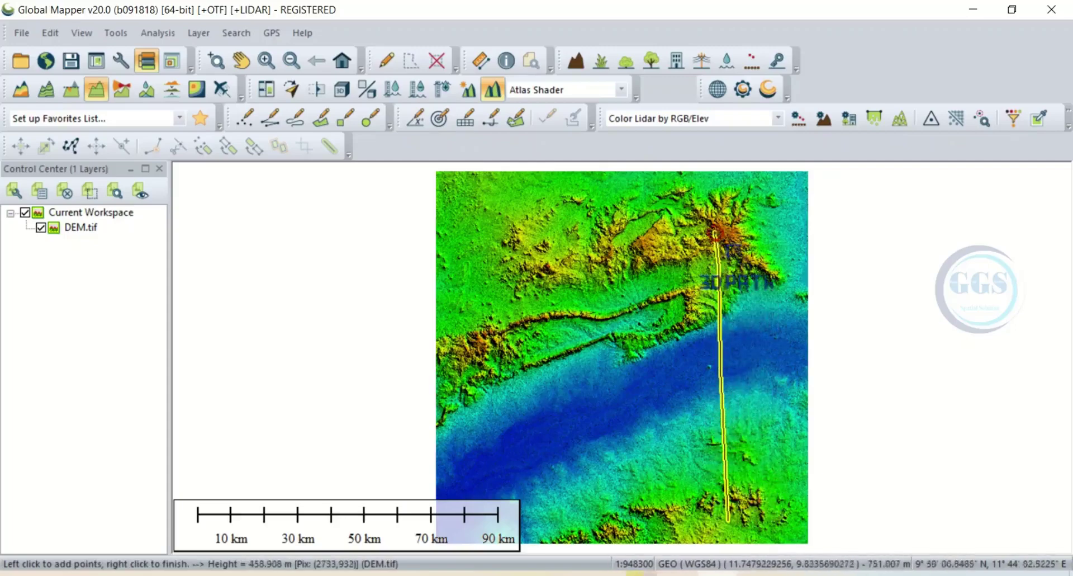
click(715, 228)
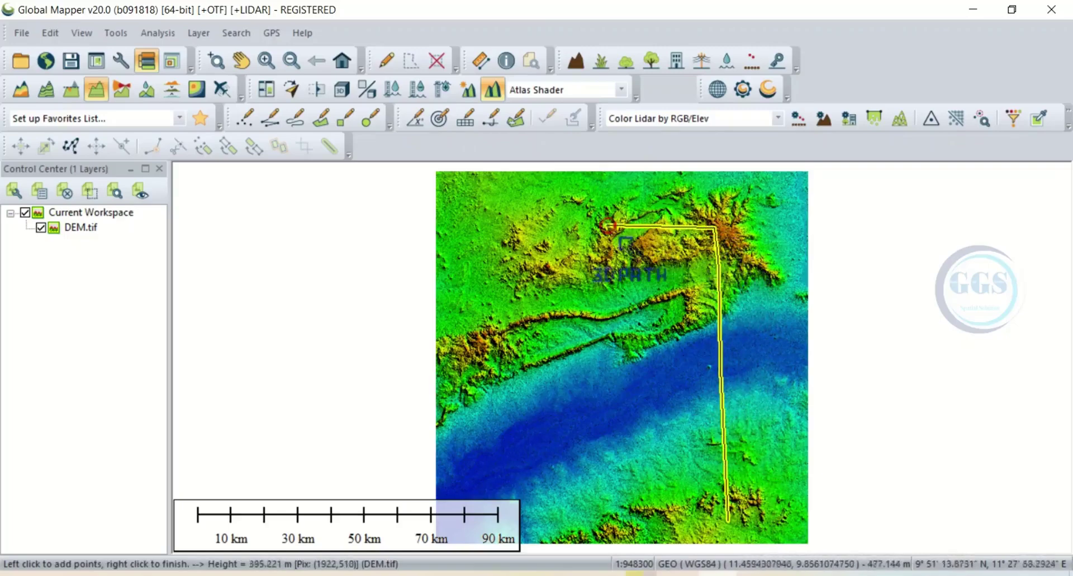
click(602, 226)
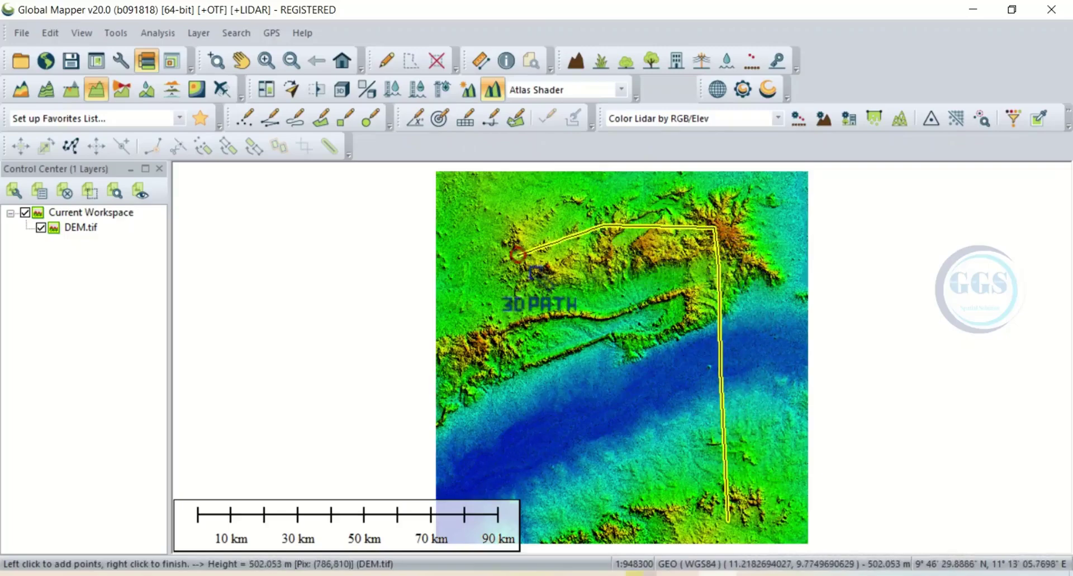
click(517, 255)
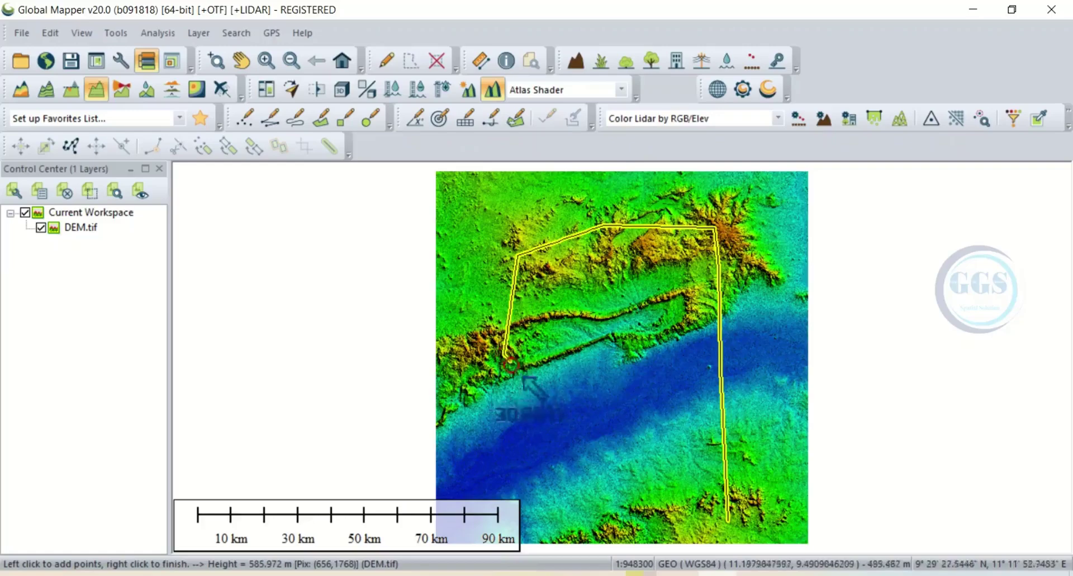
click(564, 482)
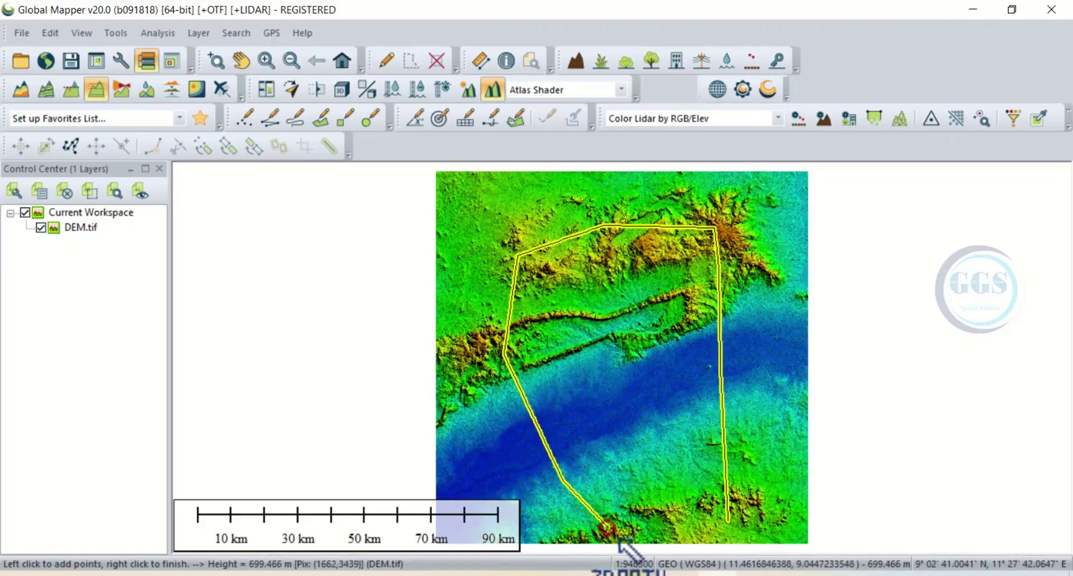
right_click(606, 527)
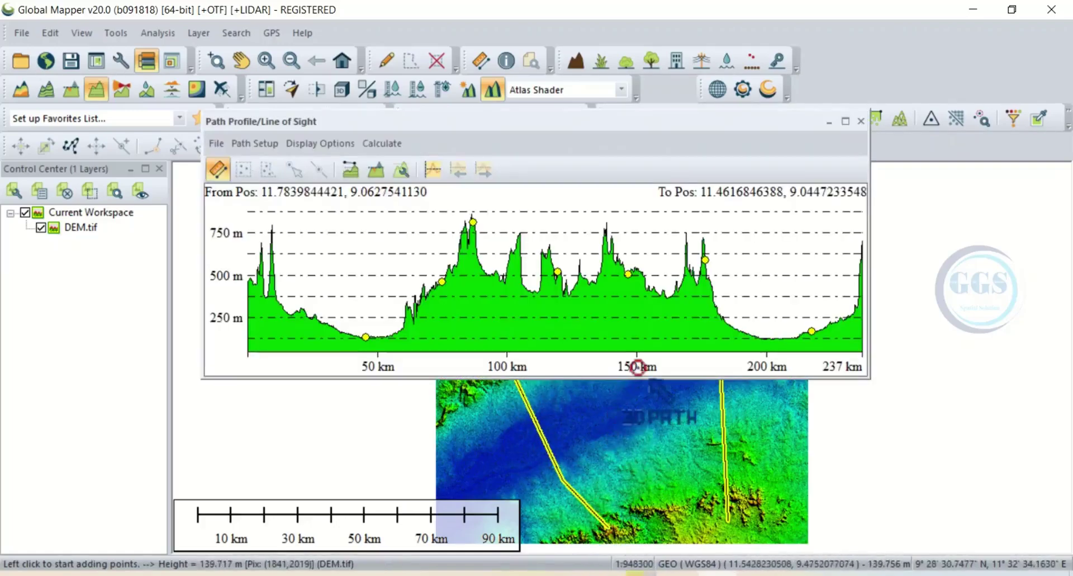
Step: Move the Path Profile/Line of Sight window clear of the map and maximize it to full screen
mouse_move(474, 351)
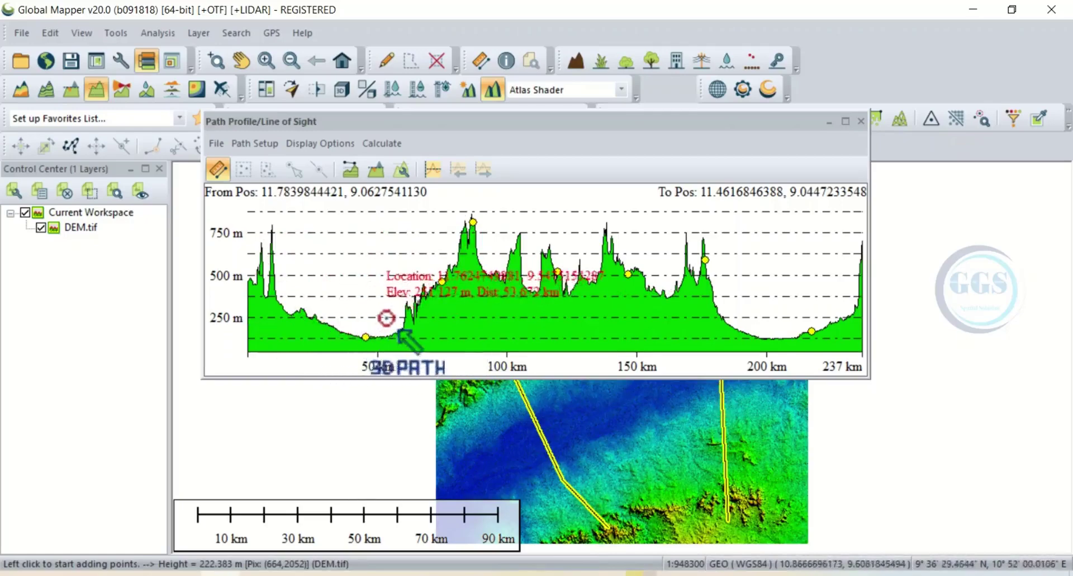
click(643, 121)
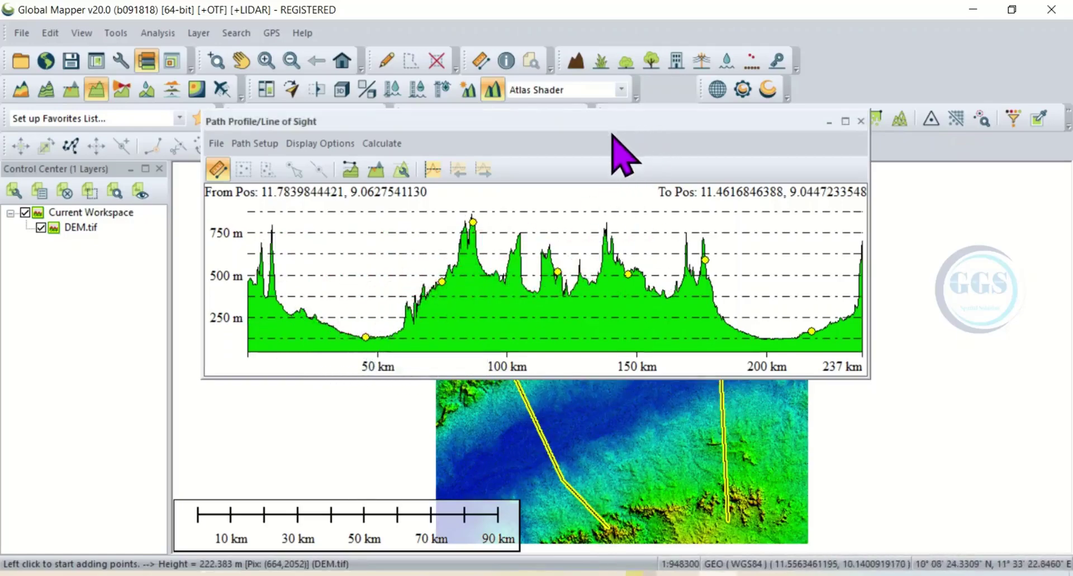
drag(601, 139, 642, 150)
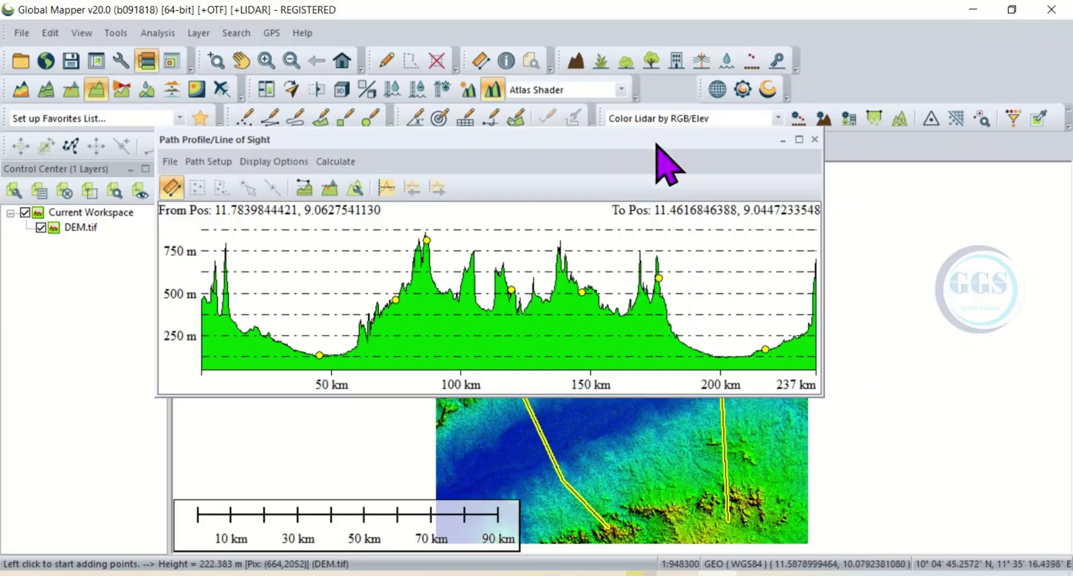
drag(494, 143, 330, 140)
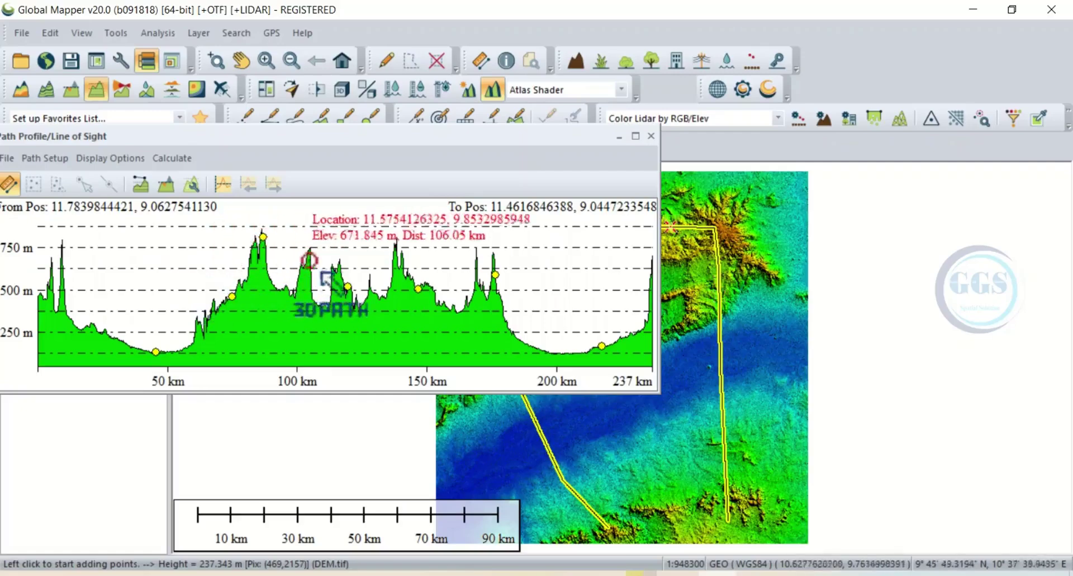
drag(634, 156, 626, 189)
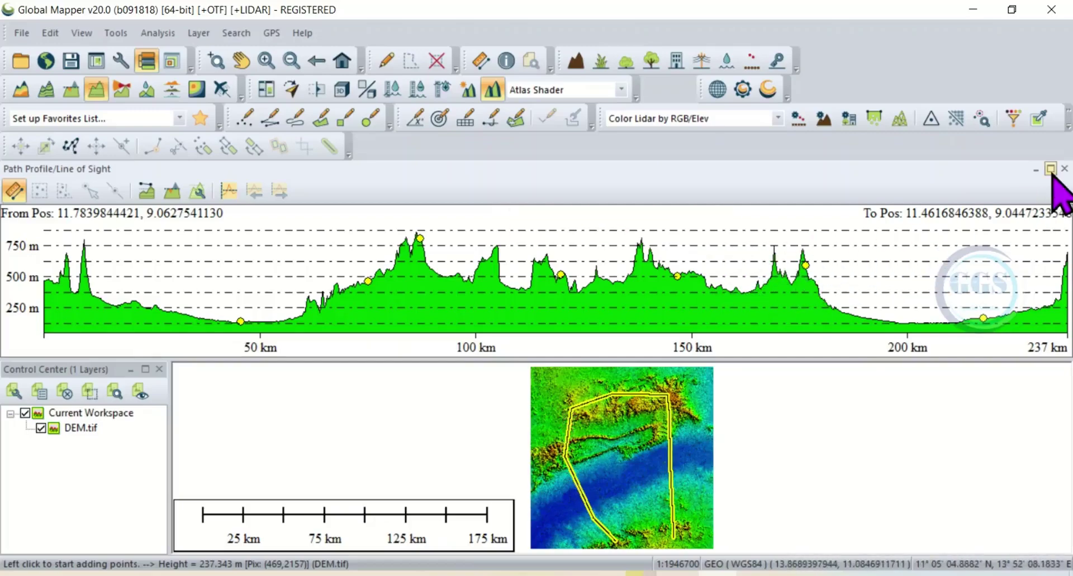
click(1052, 171)
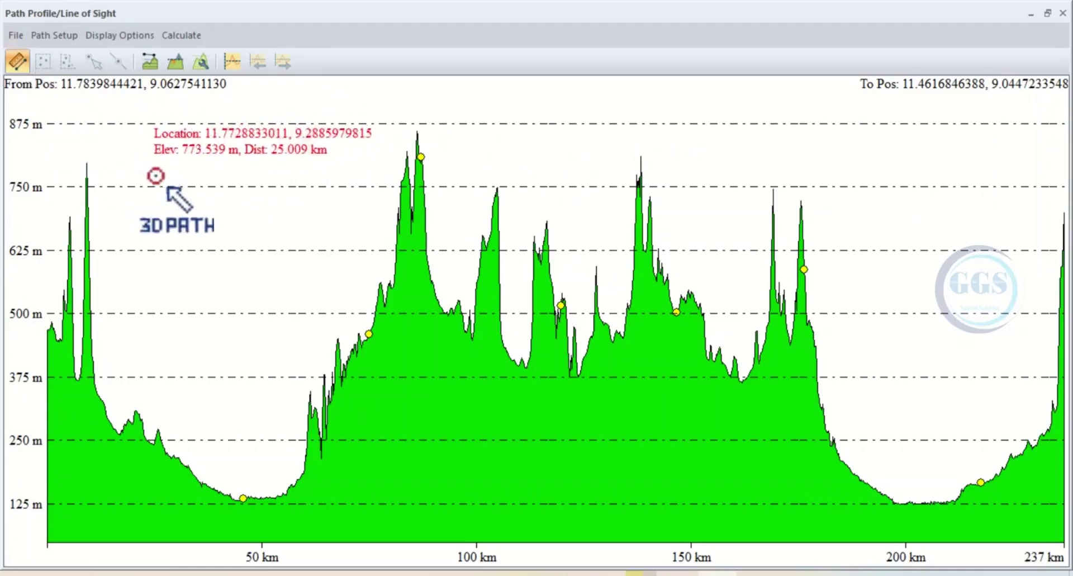
Step: Save the elevation profile as a BMP image named LOS in the Tutorial folder
click(16, 35)
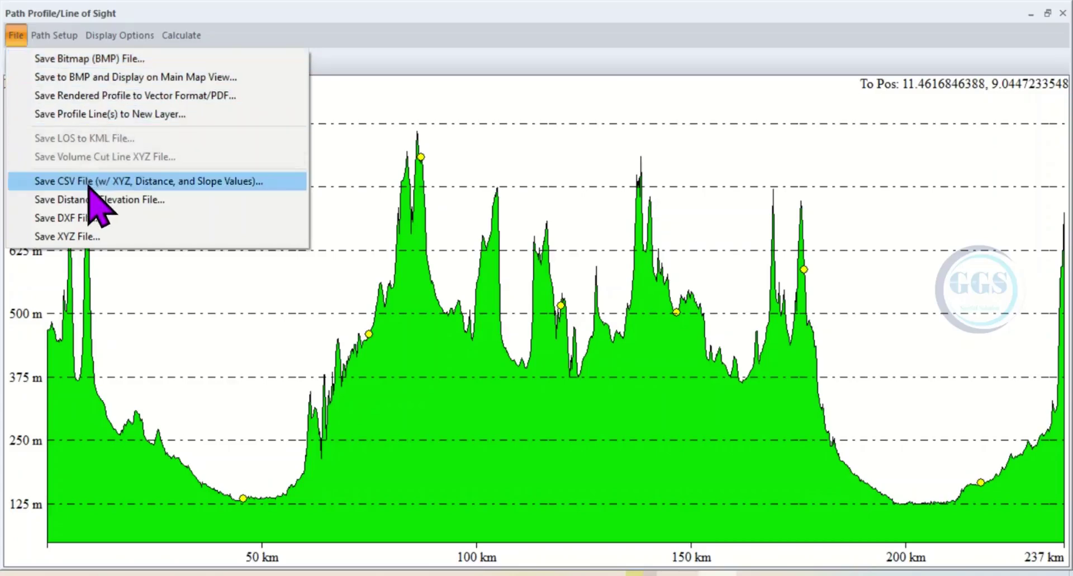
click(74, 59)
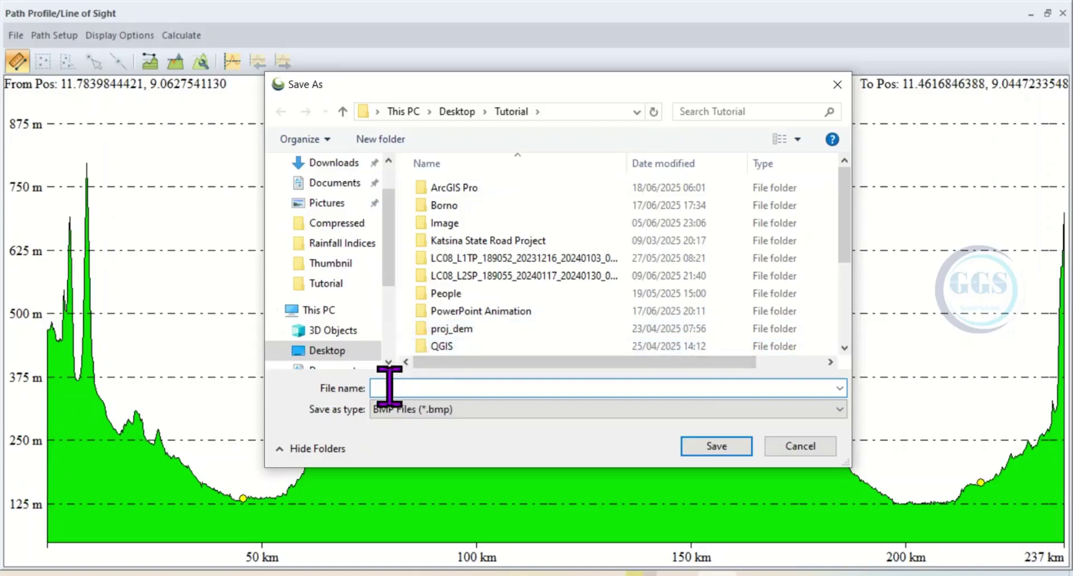
text(P)
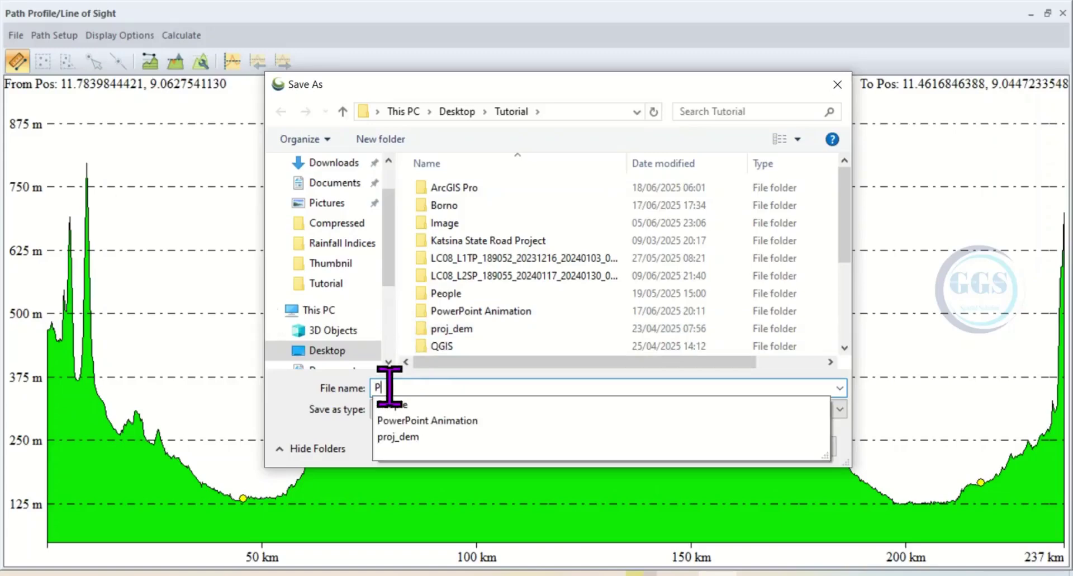
key(BackSpace)
text(OS)
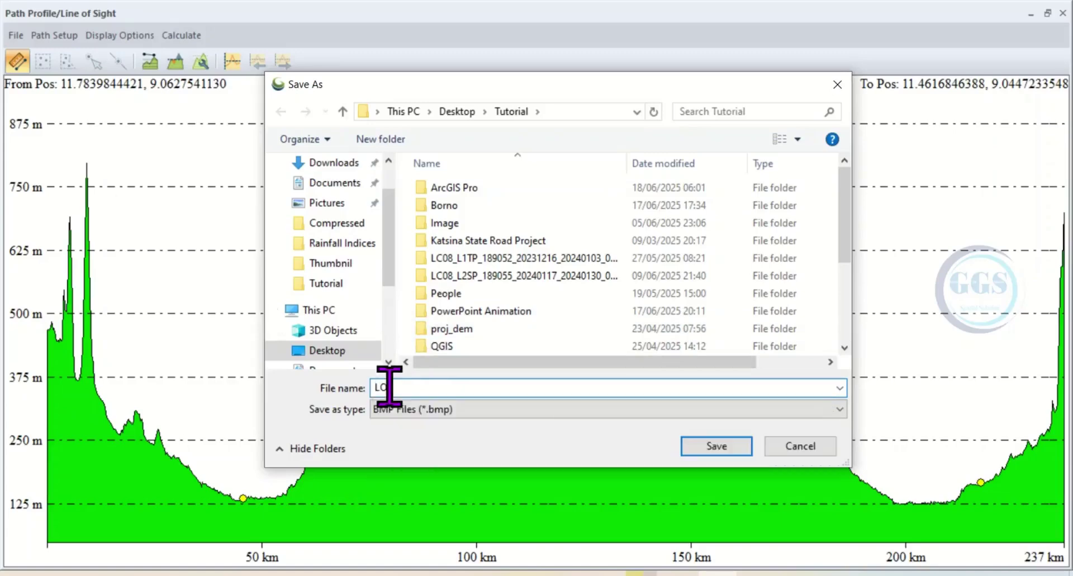
click(711, 447)
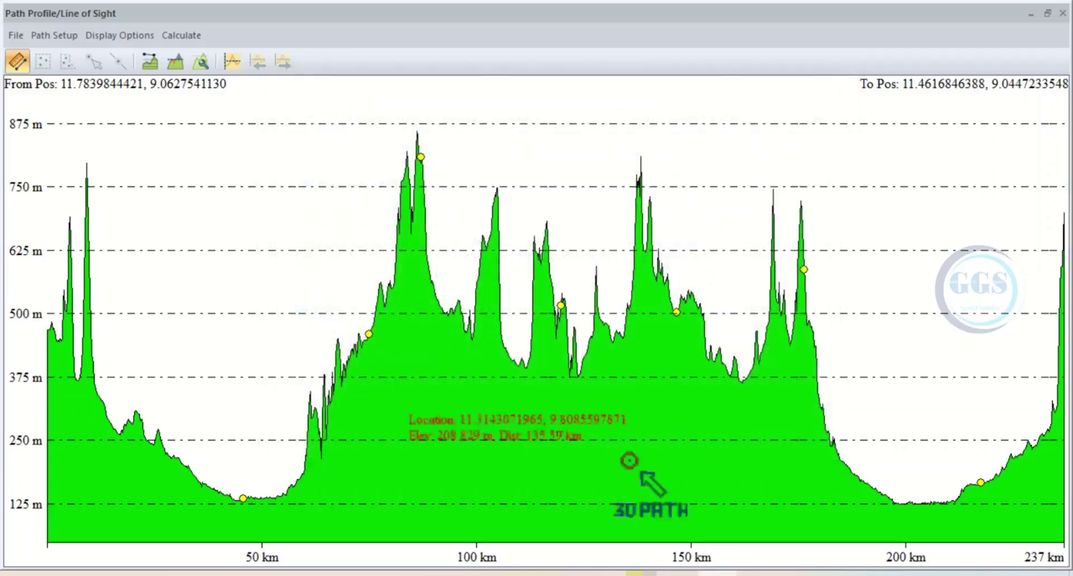
Step: Switch to File Explorer, open LOS.bmp from the Tutorial folder to check the exported profile, and return to the path profile window
mouse_move(144, 573)
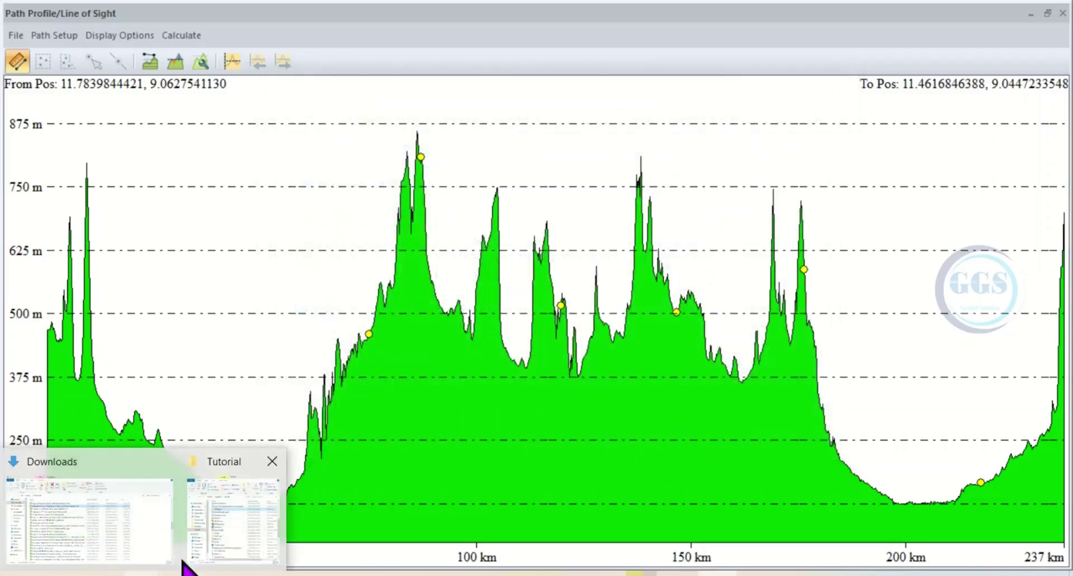
click(234, 550)
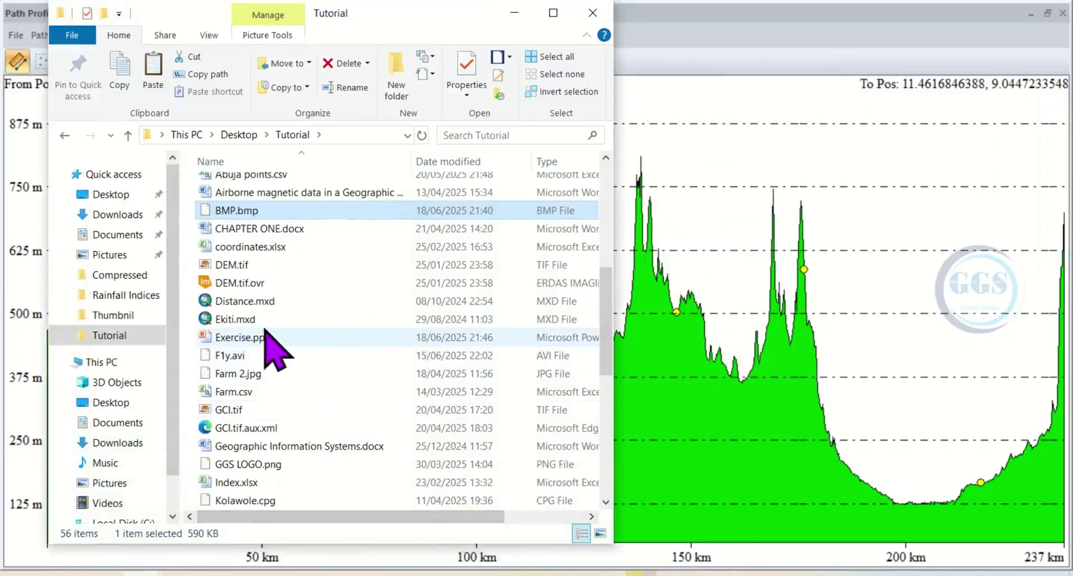
scroll(270, 346, down, 5)
scroll(258, 329, down, 1)
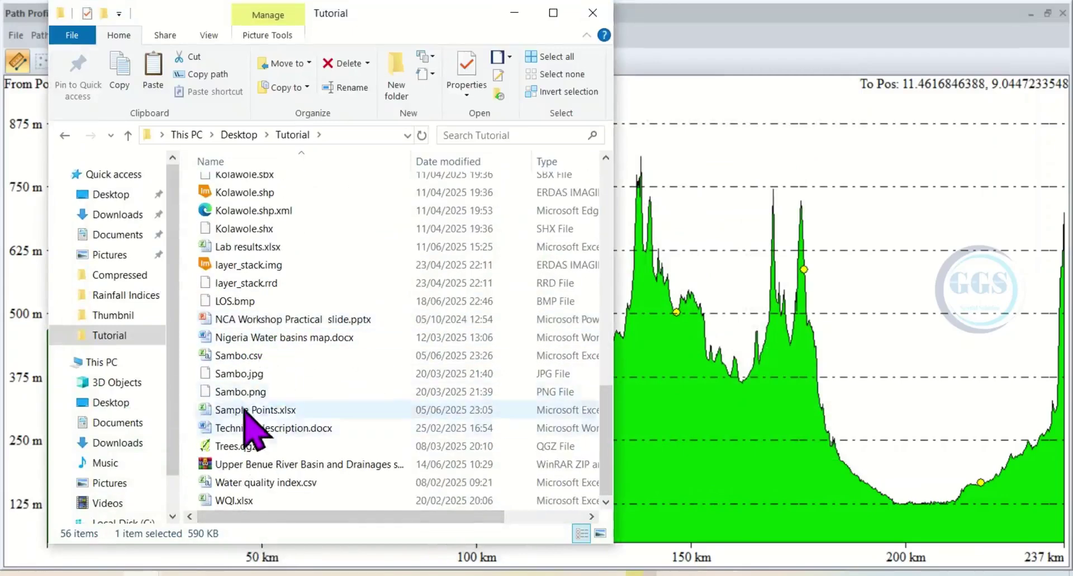
click(222, 303)
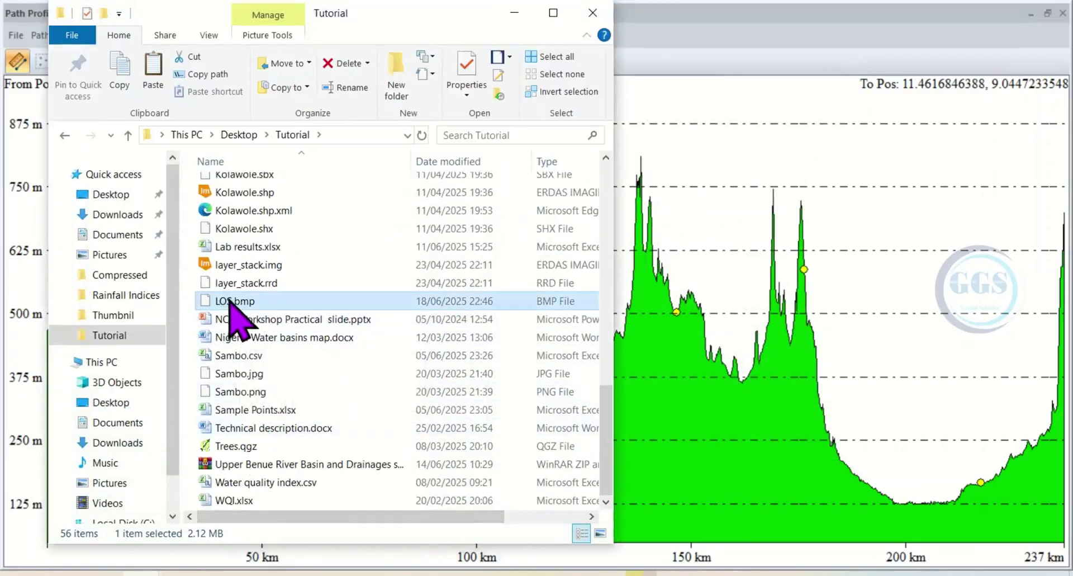
double_click(229, 302)
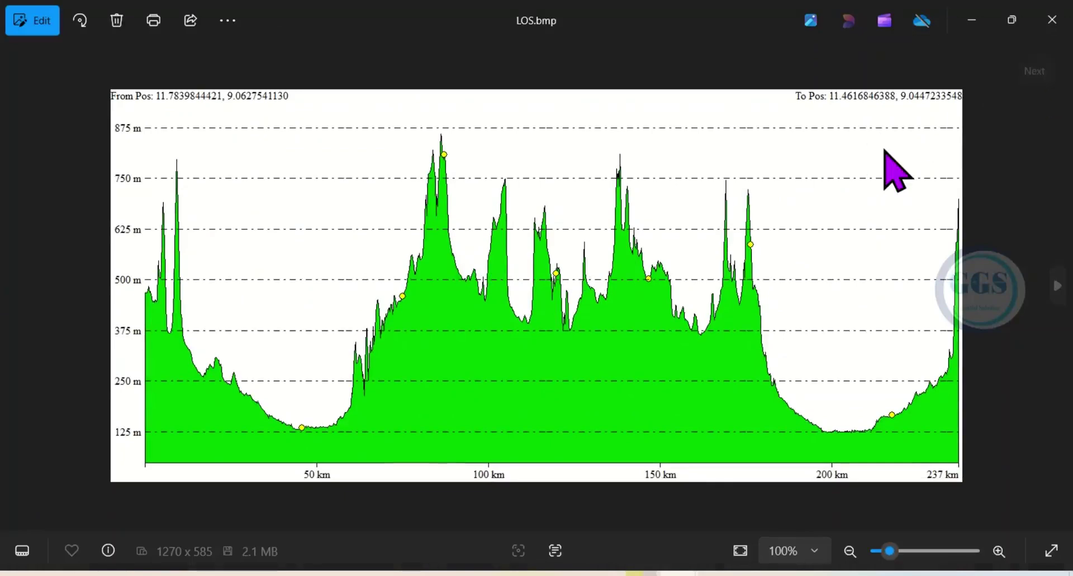
click(1053, 20)
click(773, 233)
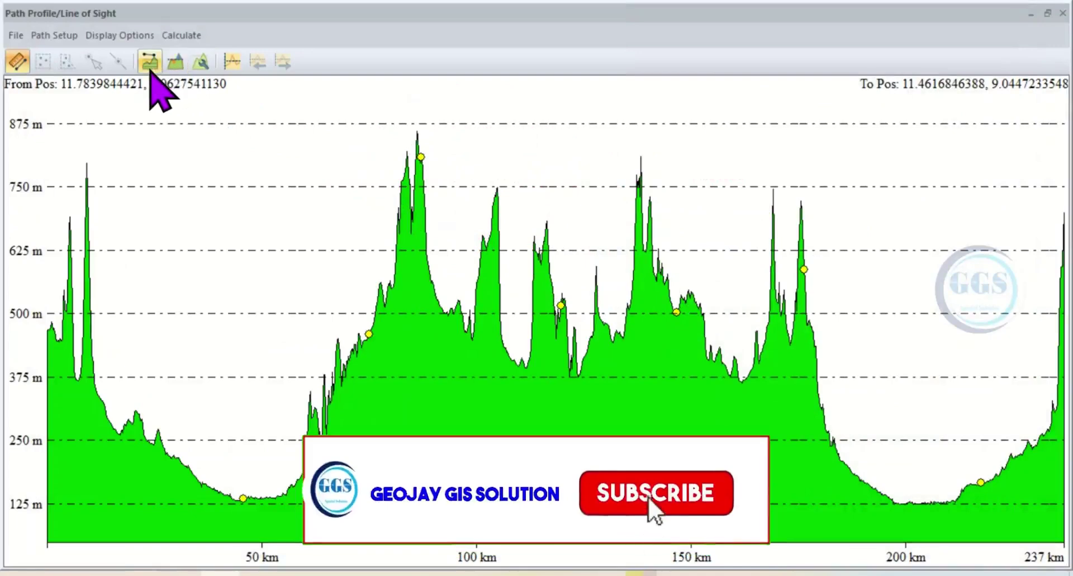
Step: Bring up the calculations available for the path profile, including Line of Sight and Cut-and-Fill Volumes
click(148, 62)
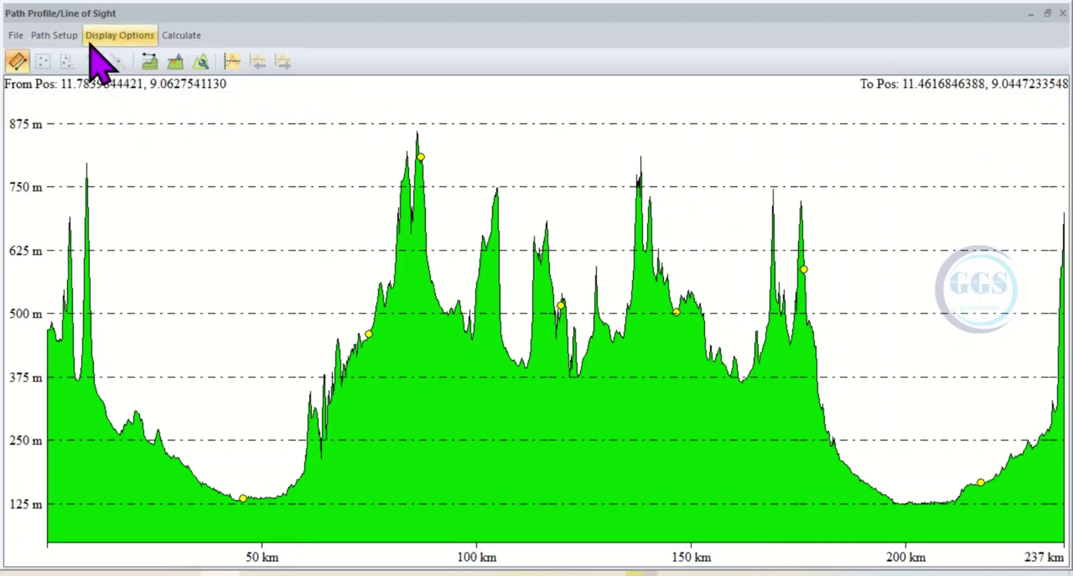
click(180, 39)
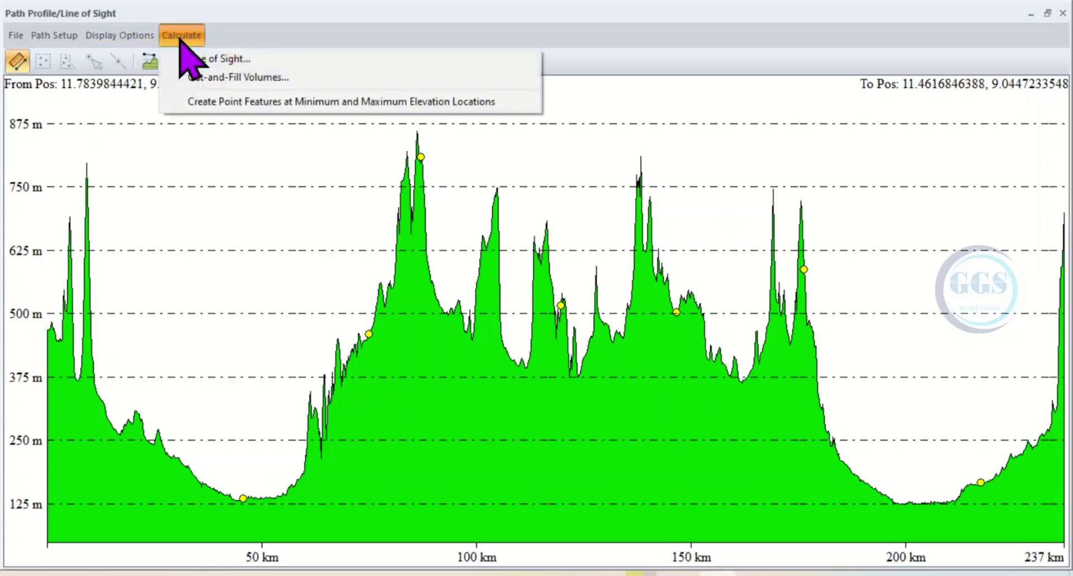